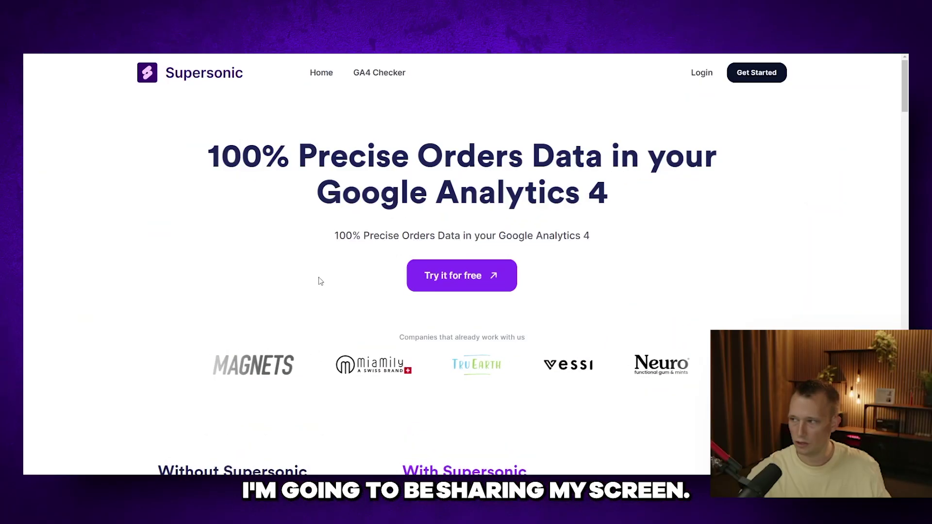
Look over the Supersonic home page, including the comparison of results without and with Supersonic
scroll(308, 261, "down", 4)
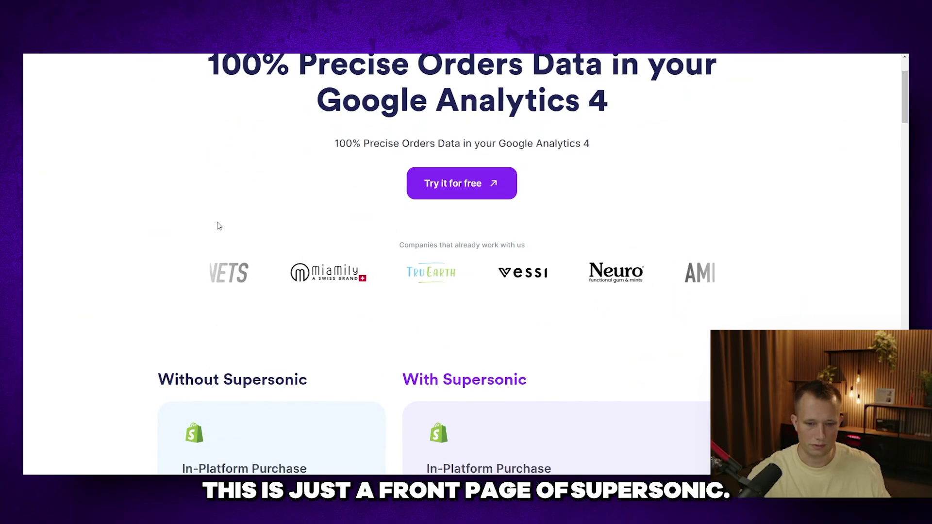
scroll(454, 262, "up", 4)
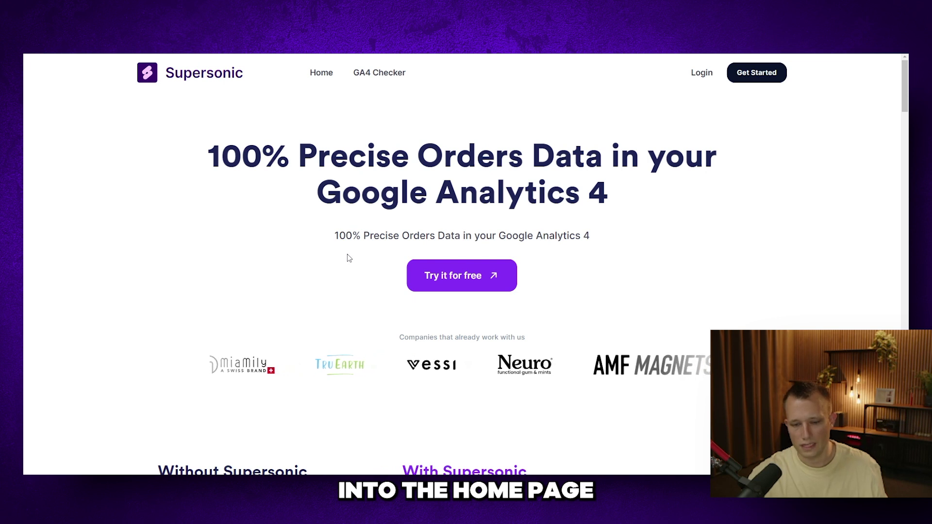
scroll(353, 260, "down", 1)
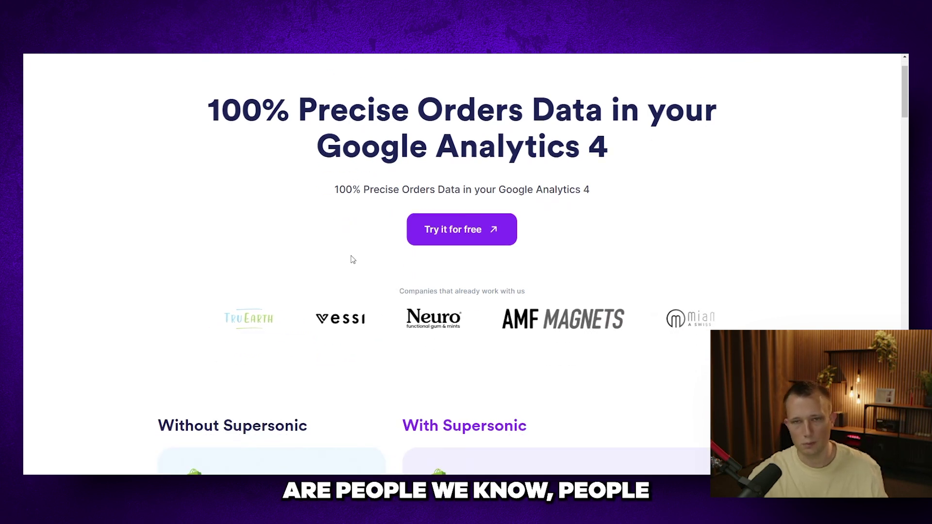
scroll(353, 260, "down", 5)
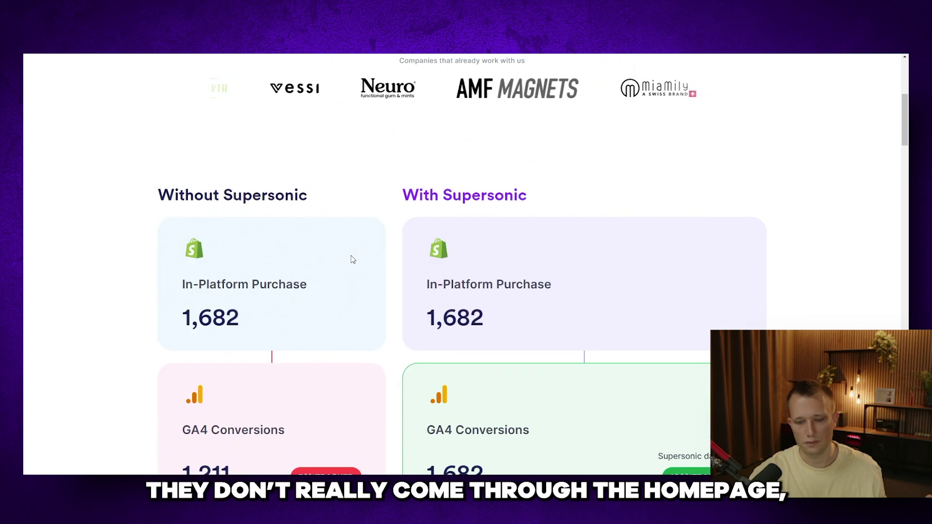
scroll(353, 260, "up", 6)
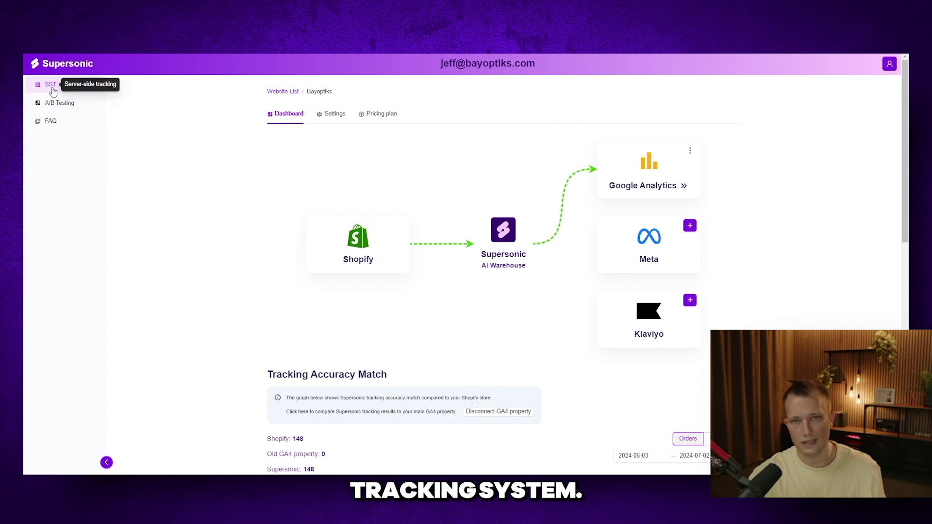
Open server-side tracking and examine the Bayoptiks dashboard's data flow and Tracking Accuracy Match section
left_click(51, 85)
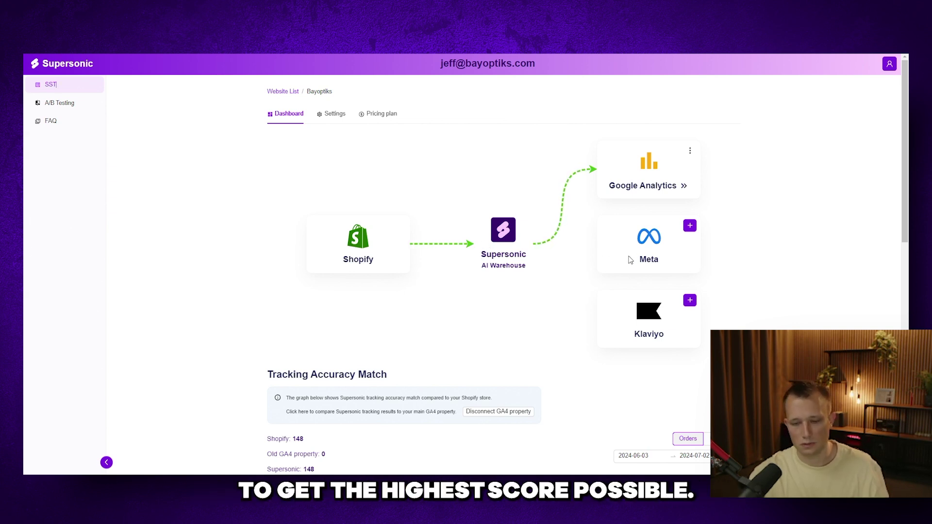
scroll(629, 257, "down", 1)
scroll(649, 334, "up", 1)
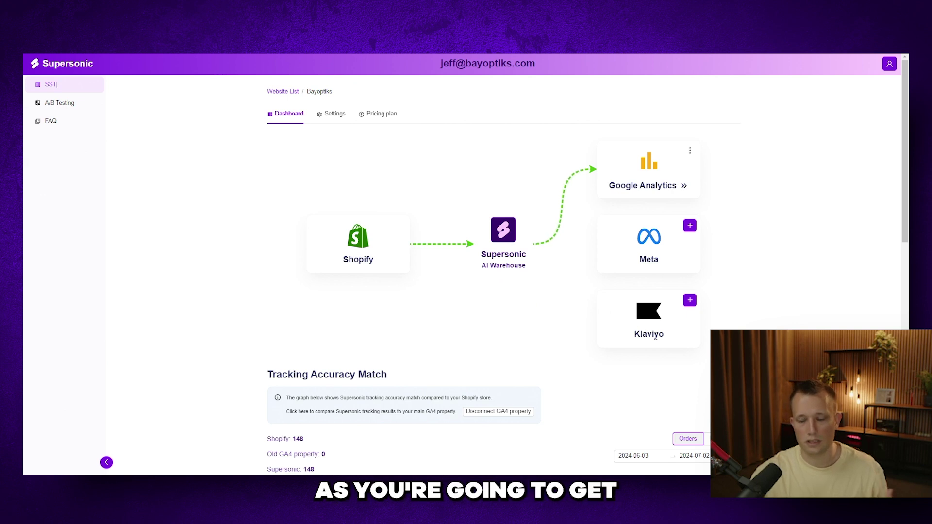
scroll(597, 295, "down", 1)
scroll(597, 295, "up", 1)
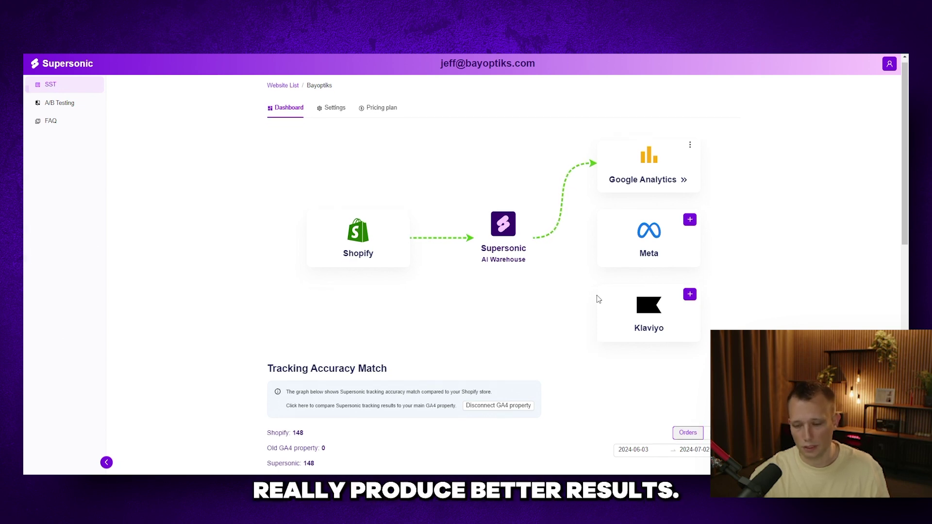
scroll(596, 296, "down", 1)
scroll(552, 276, "up", 1)
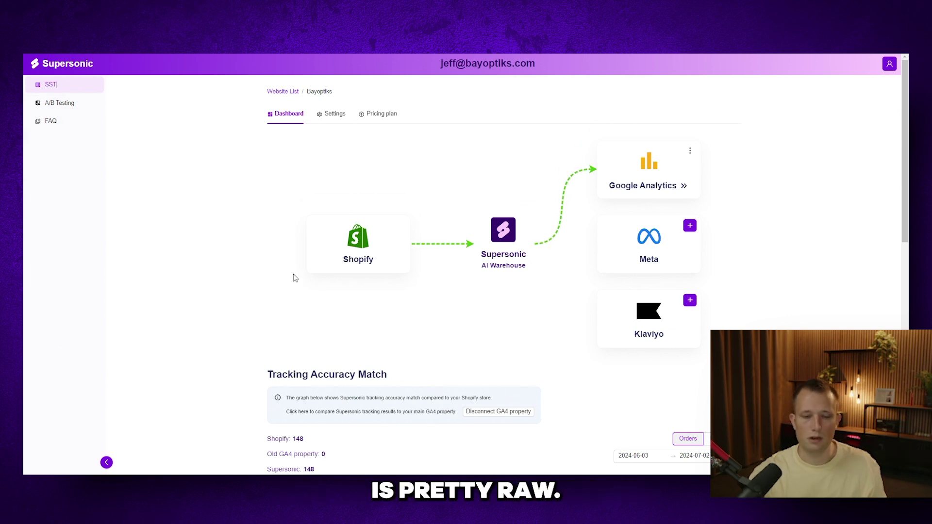
scroll(294, 277, "down", 3)
scroll(272, 282, "up", 1)
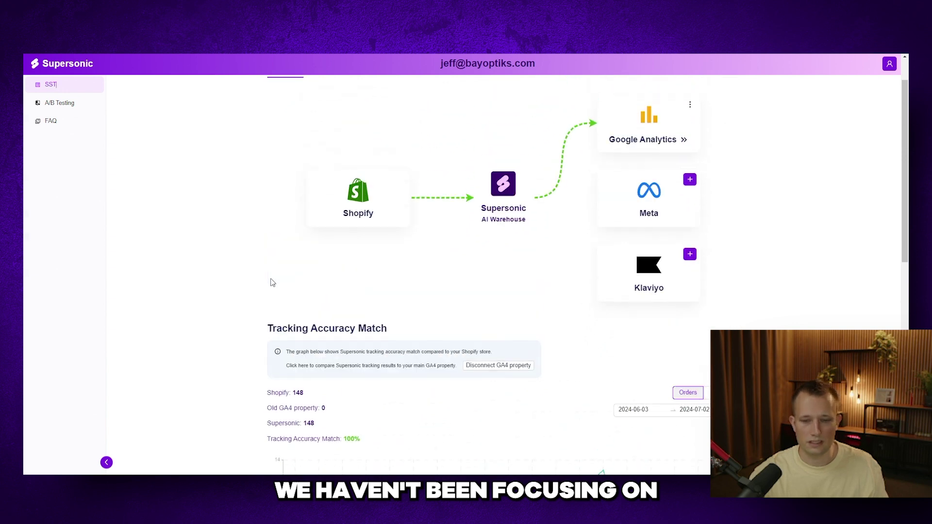
scroll(272, 282, "up", 2)
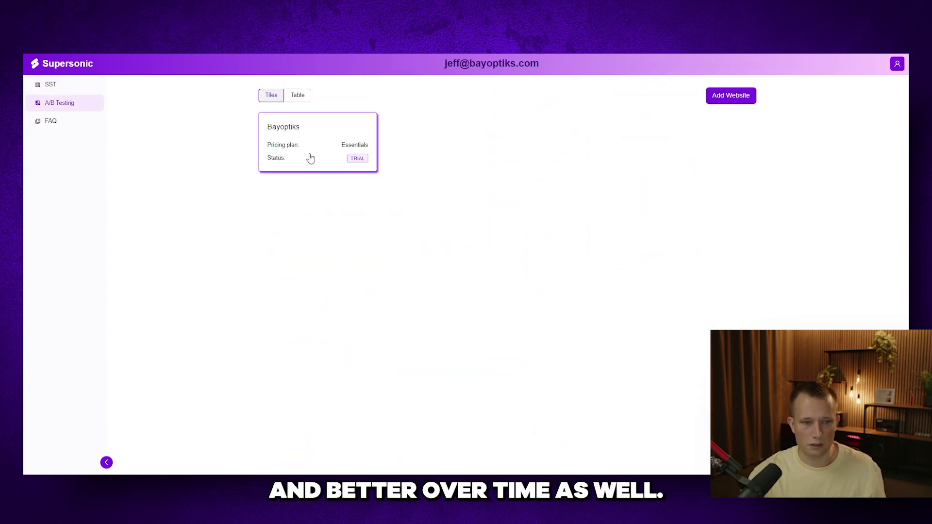
Open the Bayoptiks website's A/B tests and open the draft test TEEE for editing
left_click(311, 158)
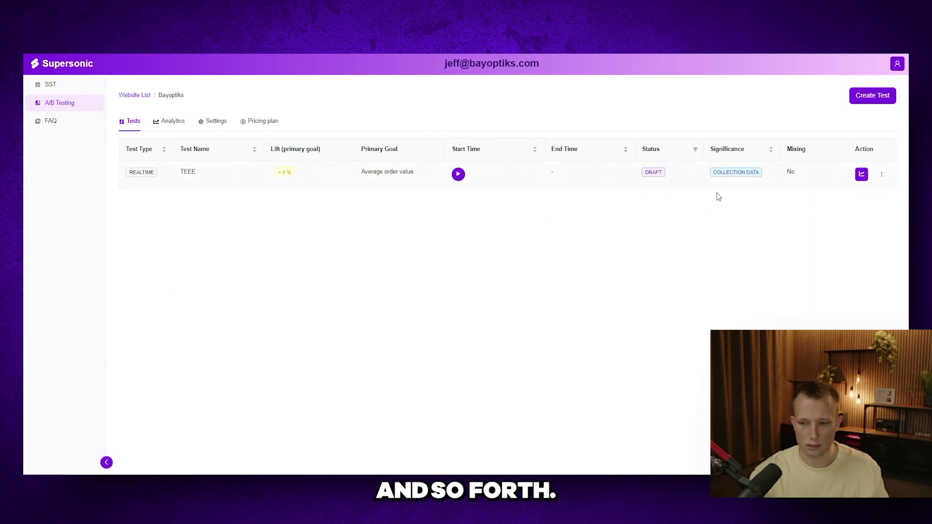
left_click(881, 174)
left_click(861, 193)
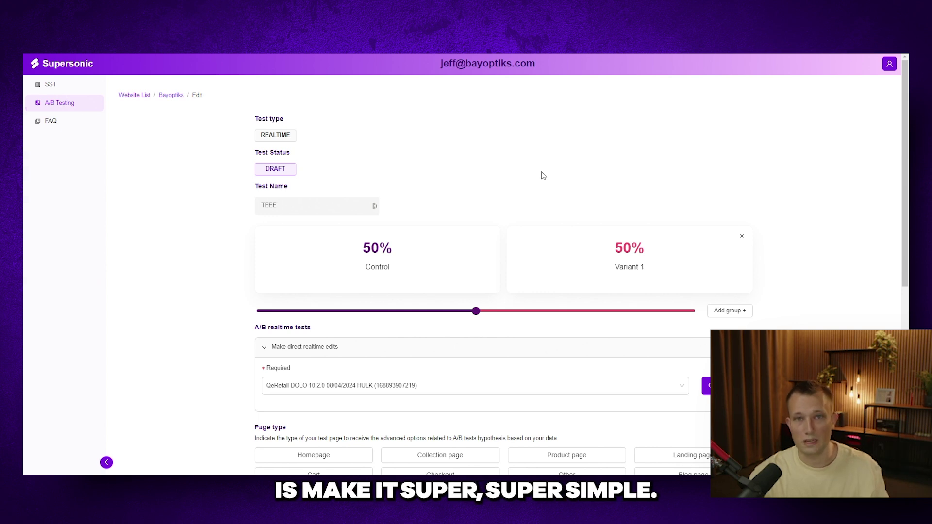
Add two more variant groups to the TEEE test for an even four-way split, and remove both again
scroll(453, 204, "down", 1)
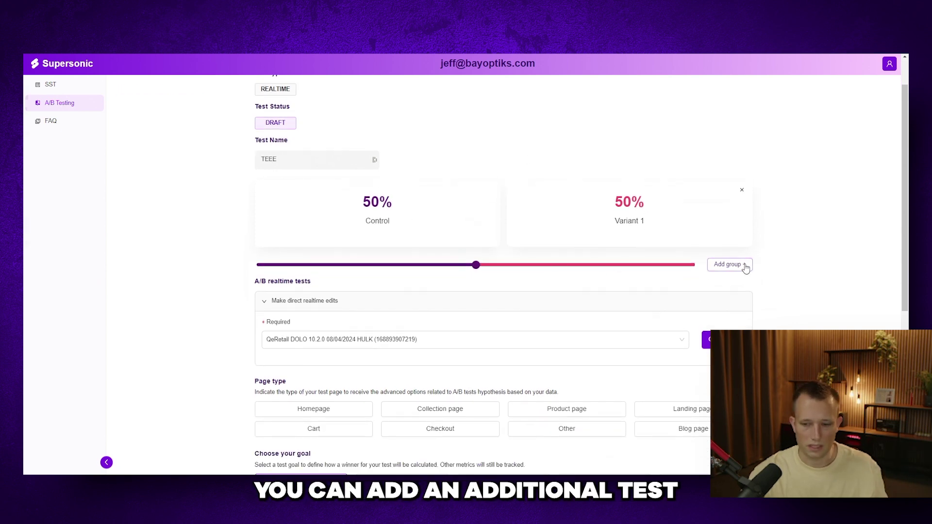
left_click(738, 265)
left_click(733, 265)
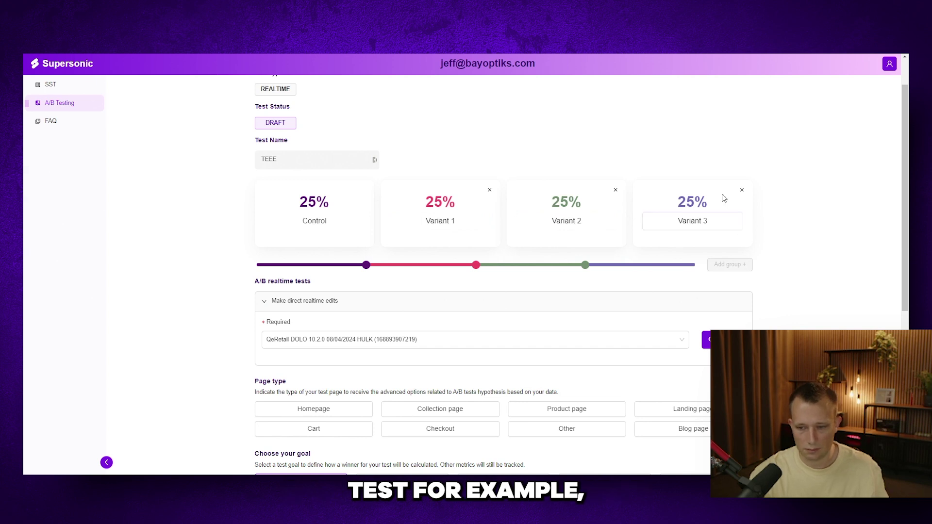
left_click(741, 190)
left_click(741, 190)
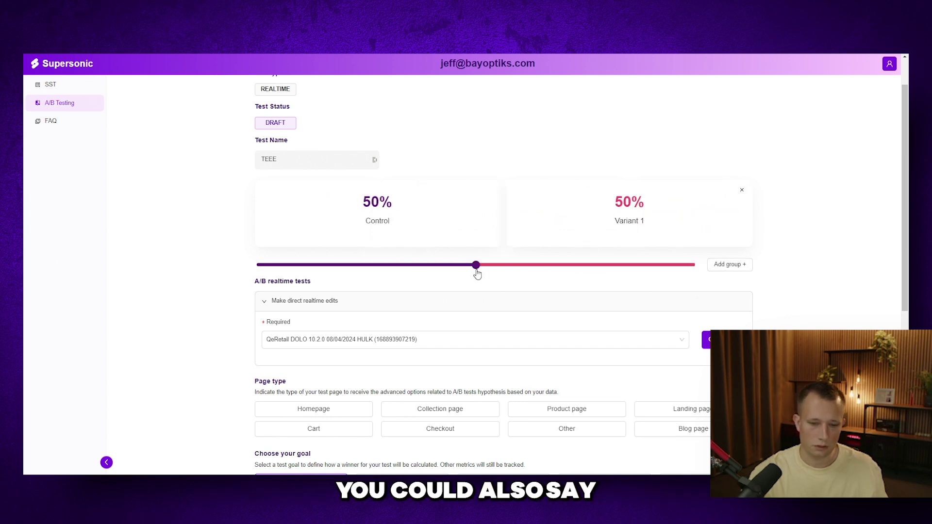
Try a 25% Control and 75% Variant 1 traffic split, and return it to 50/50
left_click_drag(477, 266, 366, 264)
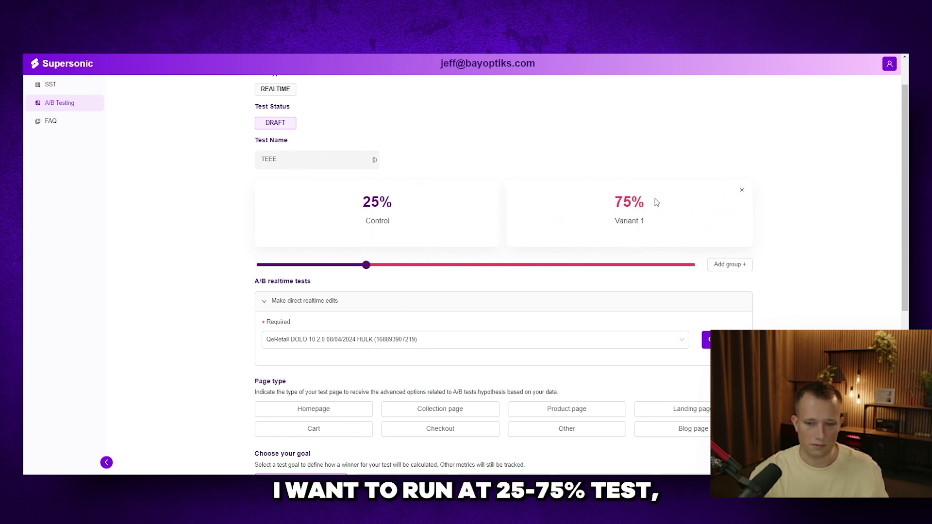
left_click_drag(367, 265, 476, 266)
scroll(234, 306, "down", 1)
scroll(235, 306, "up", 2)
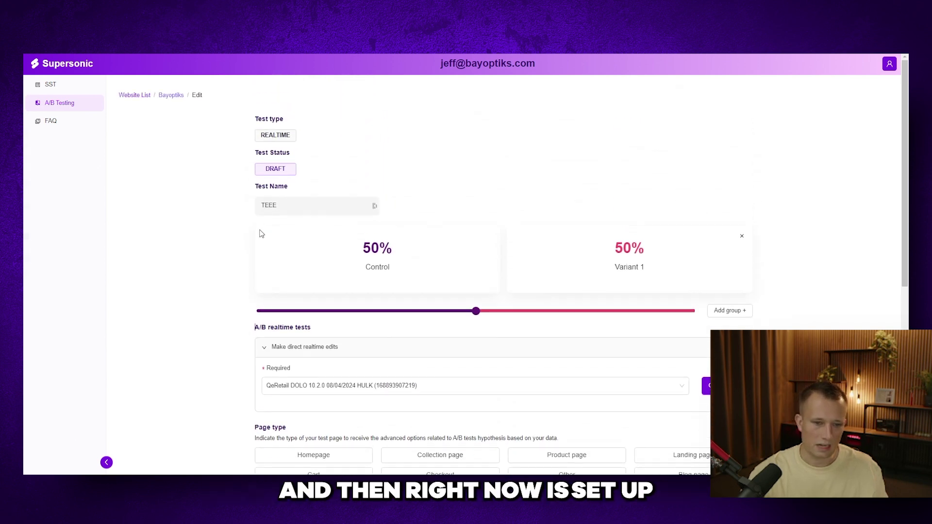
Return to the Bayoptiks test list and try the Split URL type for a new test, leaving without creating it
double_click(271, 134)
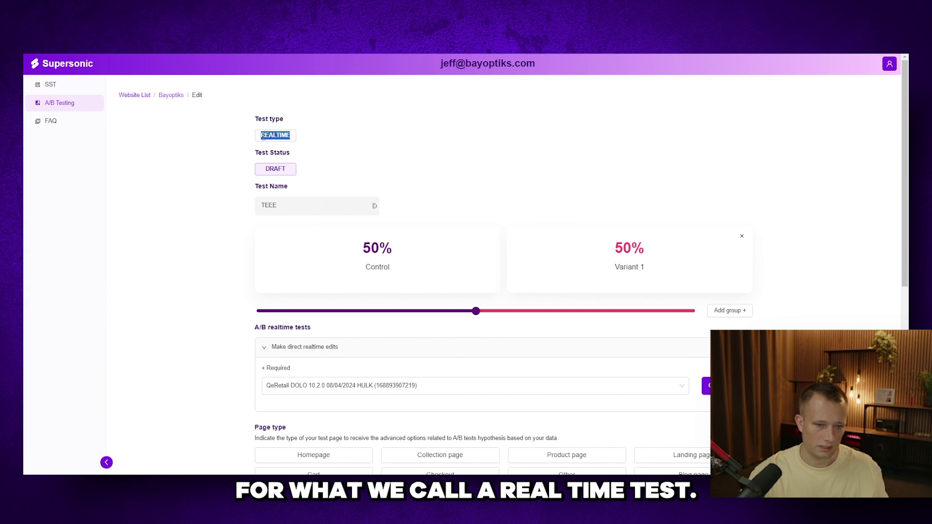
left_click(172, 96)
left_click(861, 96)
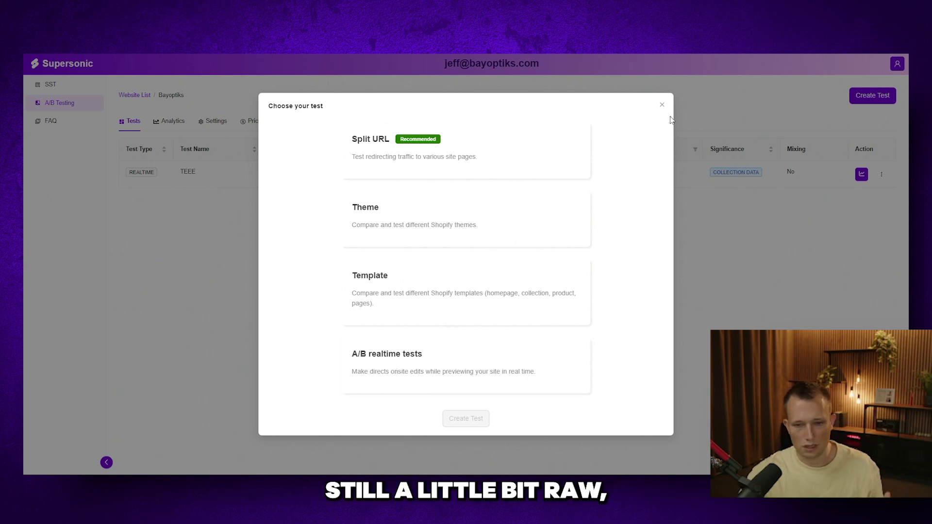
left_click(446, 157)
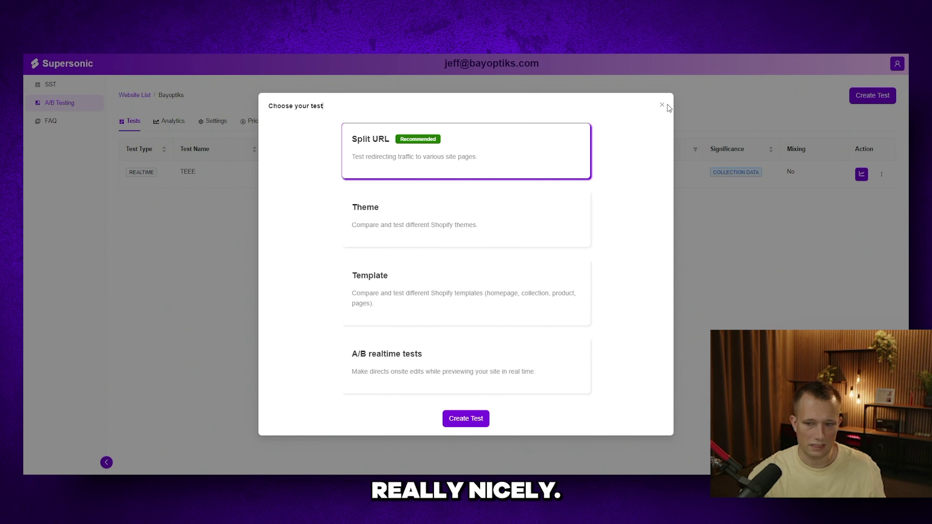
left_click(662, 105)
Reopen the TEEE test for editing and go to its page type, goal and targeting settings
left_click(882, 175)
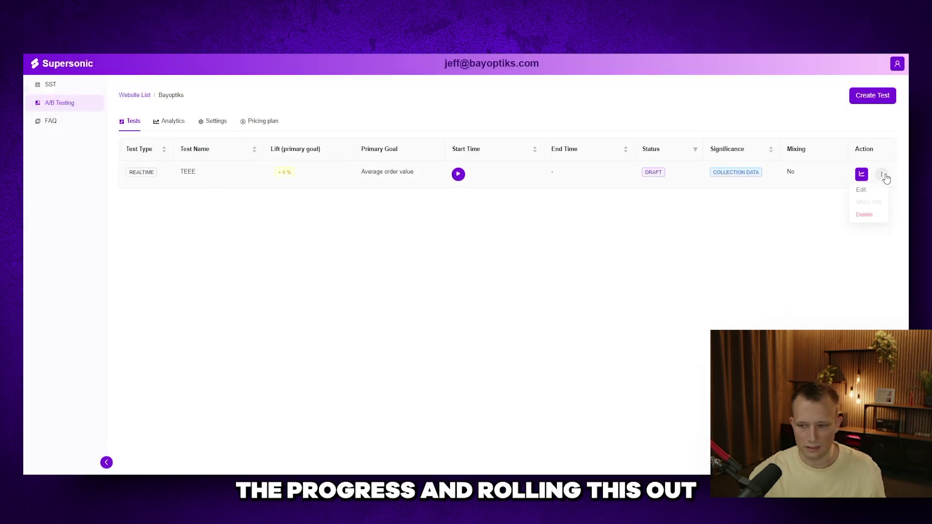
left_click(862, 192)
scroll(453, 350, "down", 1)
scroll(343, 306, "up", 1)
scroll(343, 302, "down", 4)
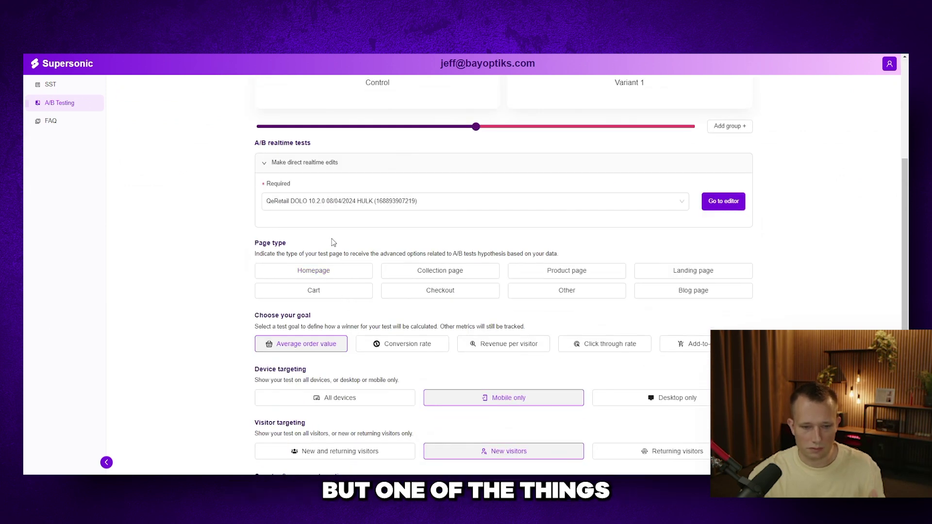
scroll(335, 241, "down", 2)
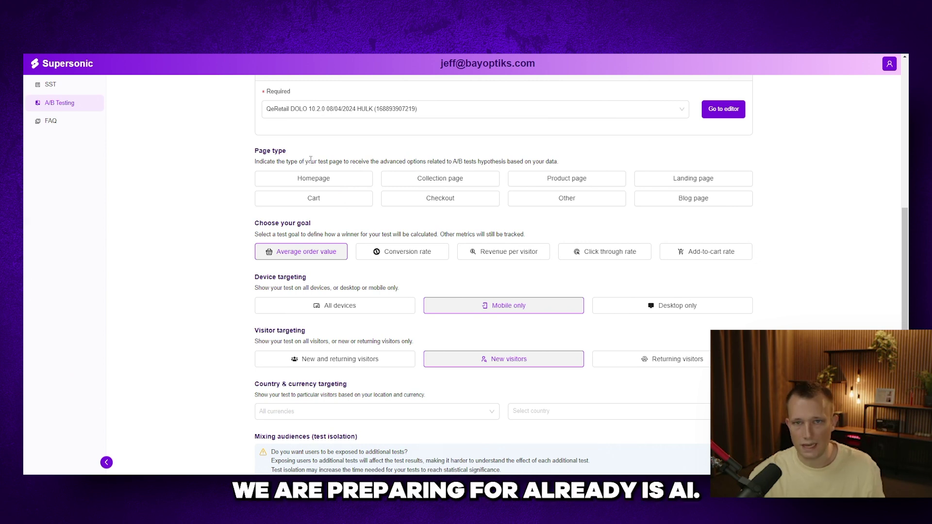
Set the TEEE test's page type to Product page
left_click_drag(293, 152, 238, 159)
left_click(238, 160)
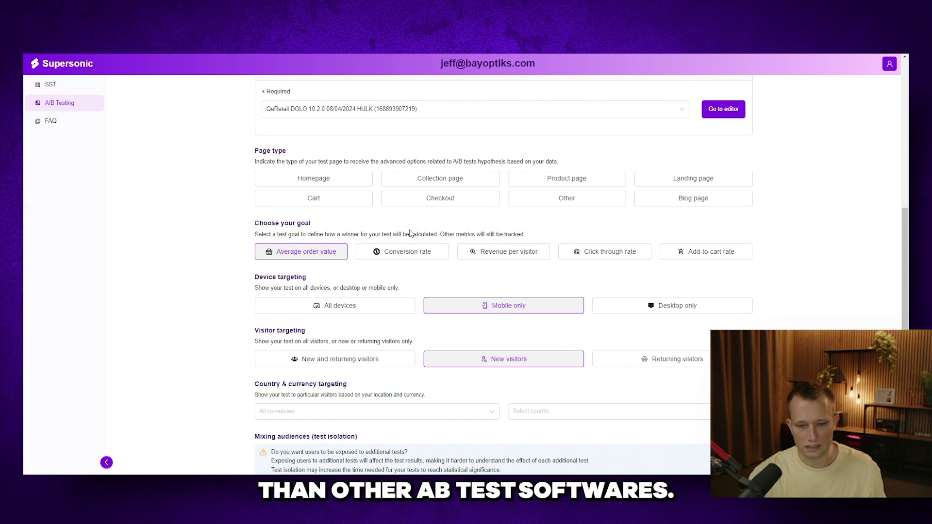
scroll(410, 234, "up", 1)
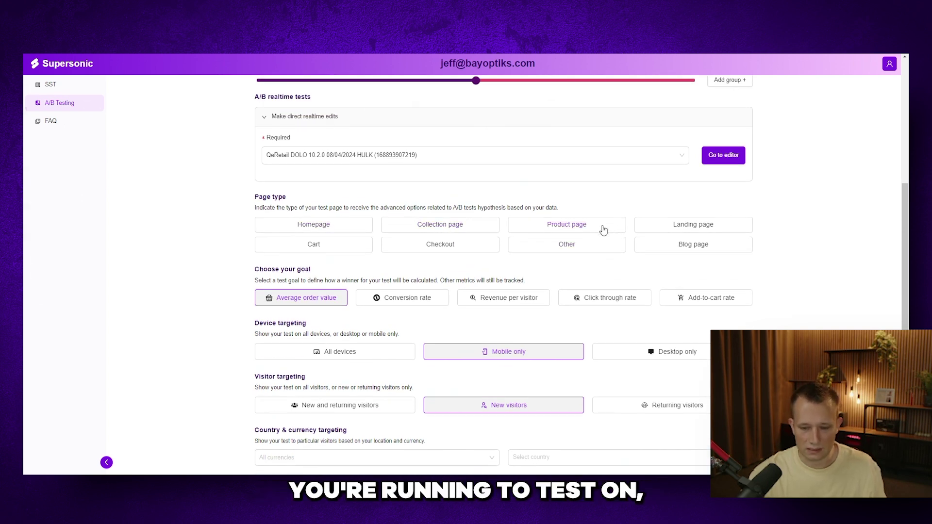
left_click(566, 227)
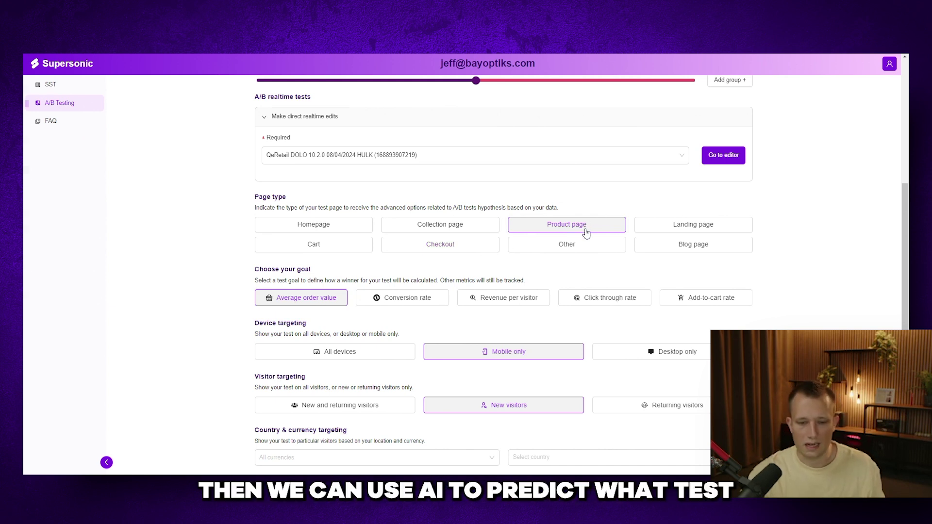
scroll(399, 236, "up", 1)
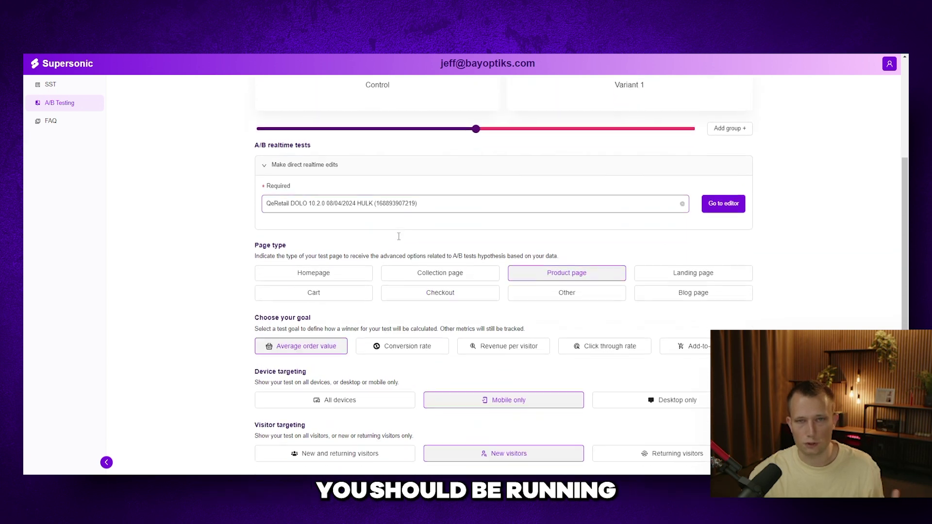
scroll(398, 238, "up", 1)
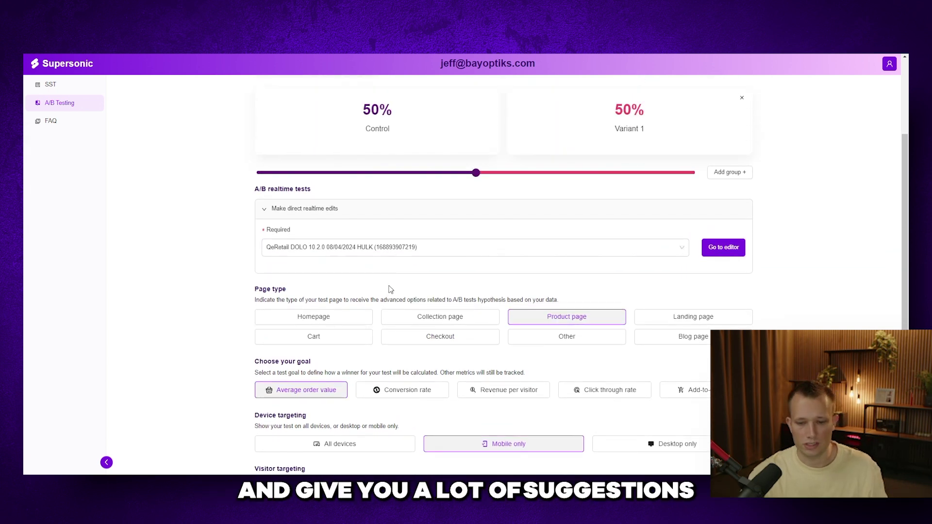
Try Revenue per visitor as the test goal and switch back to Average order value
scroll(408, 285, "down", 1)
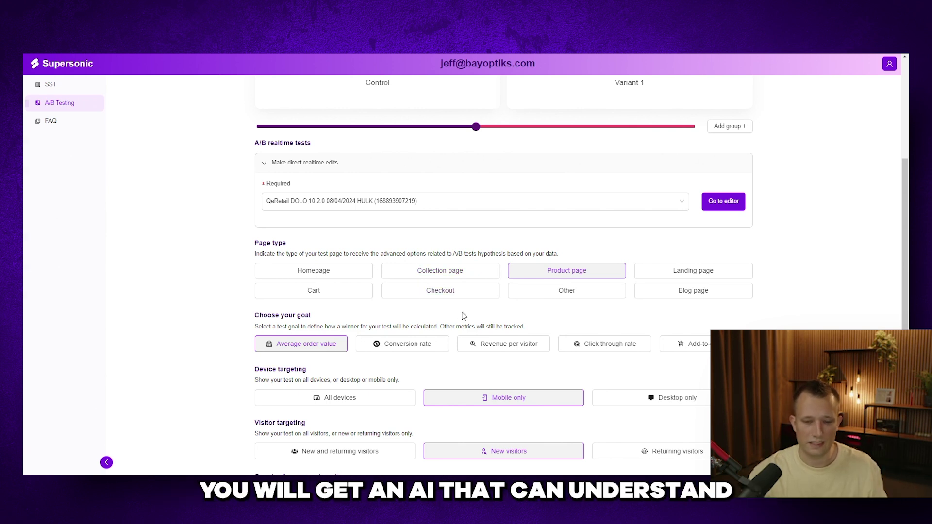
scroll(462, 314, "down", 3)
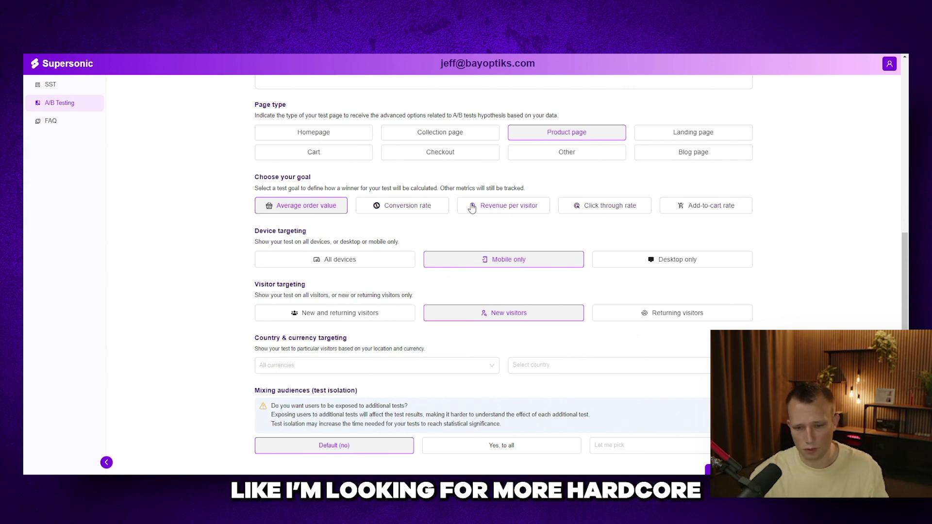
left_click(467, 209)
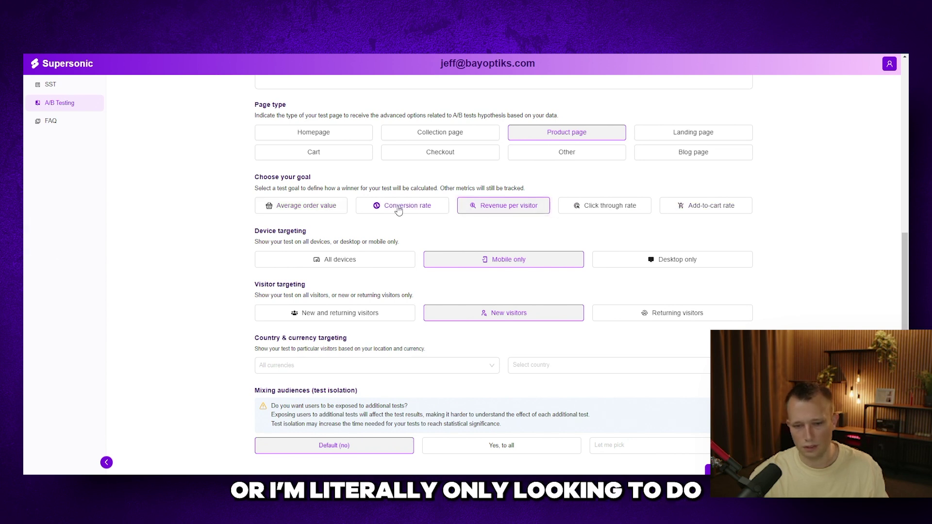
left_click(325, 208)
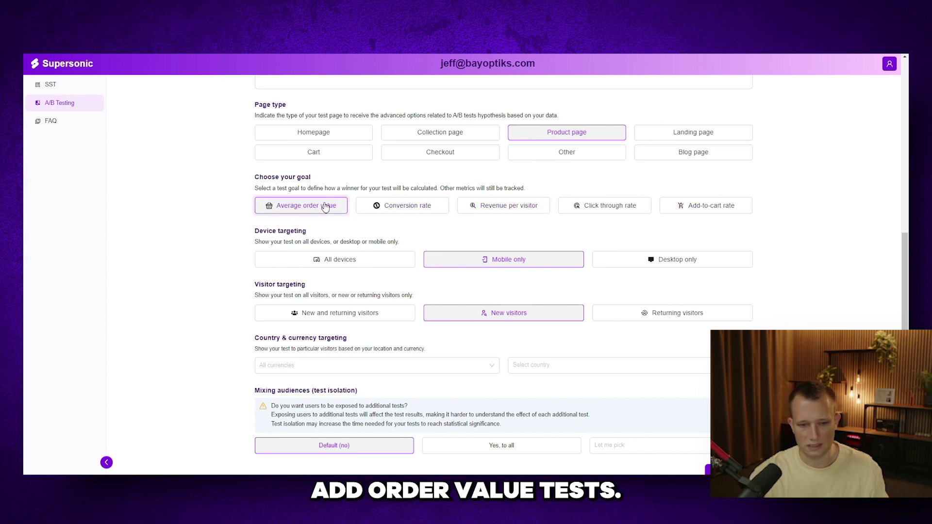
Look through the currency choices under the TEEE test's country and currency targeting without selecting one
scroll(398, 293, "down", 1)
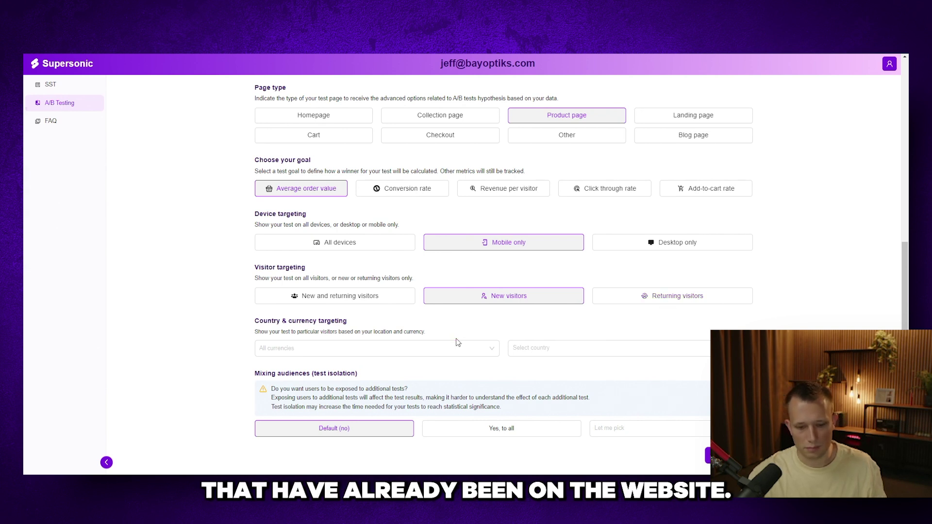
left_click(396, 349)
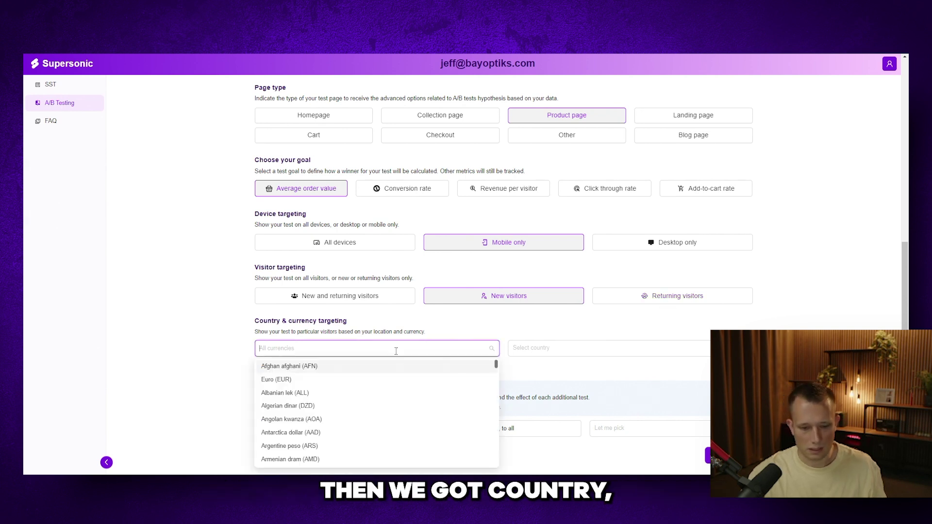
left_click(470, 330)
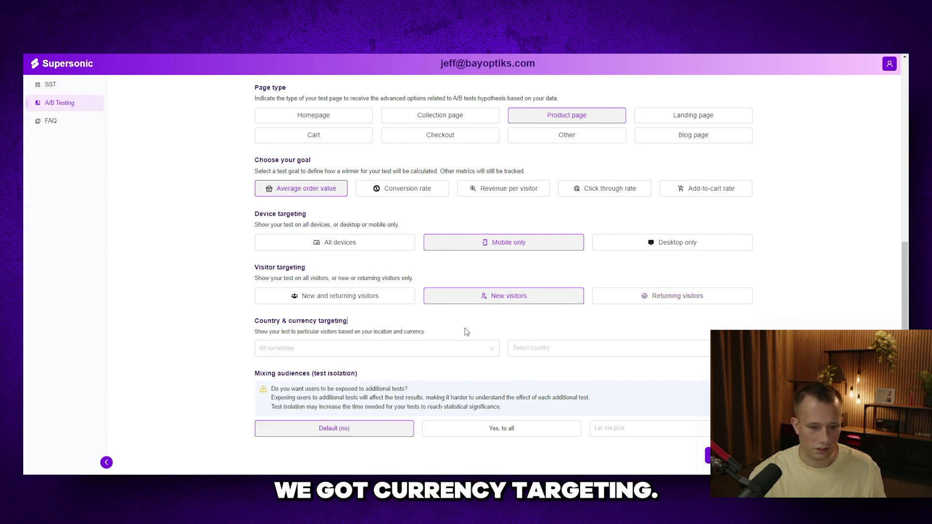
left_click(438, 349)
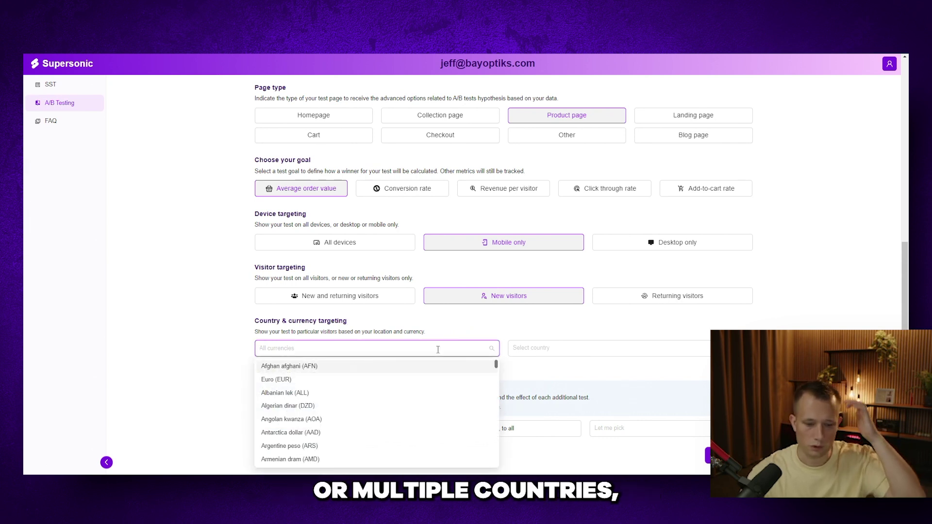
left_click(476, 332)
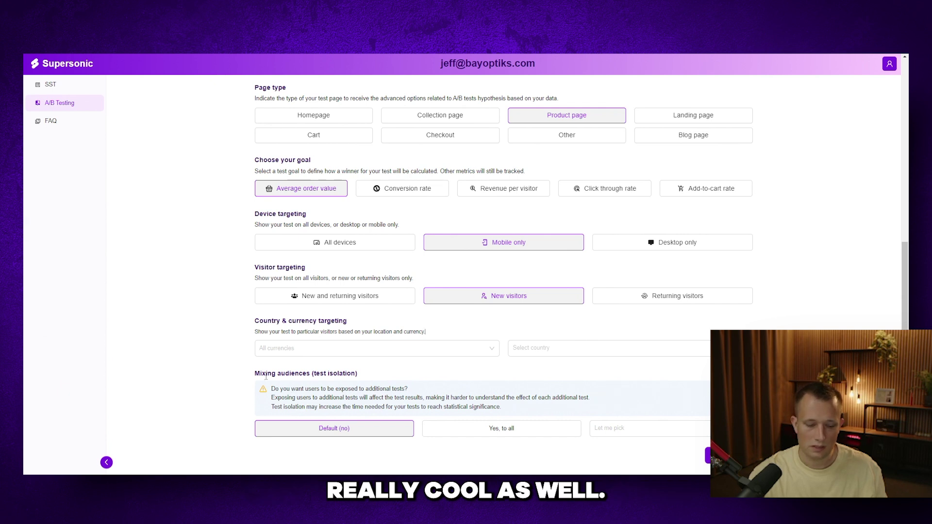
Try "Yes, to all" for the test's mixing audiences setting and switch it back to "Default (no)"
left_click_drag(254, 374, 324, 372)
left_click(323, 372)
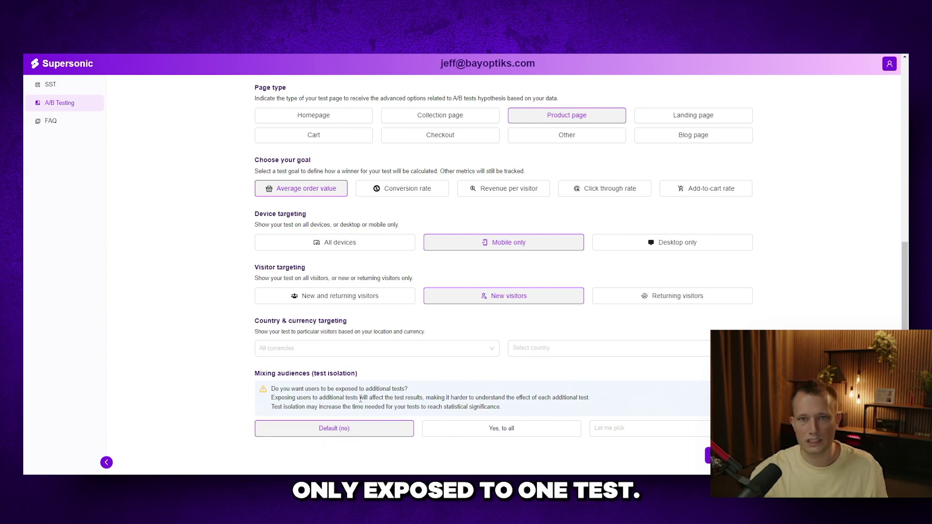
left_click(474, 431)
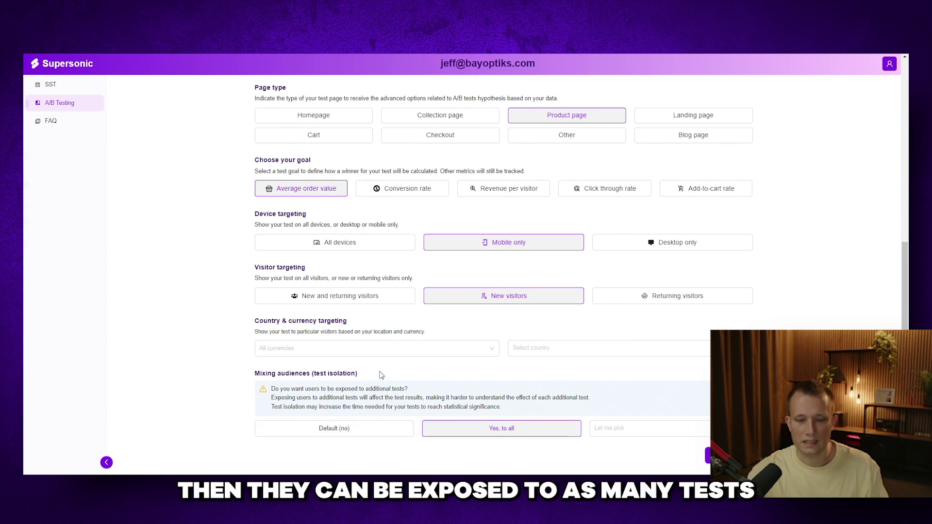
left_click(325, 431)
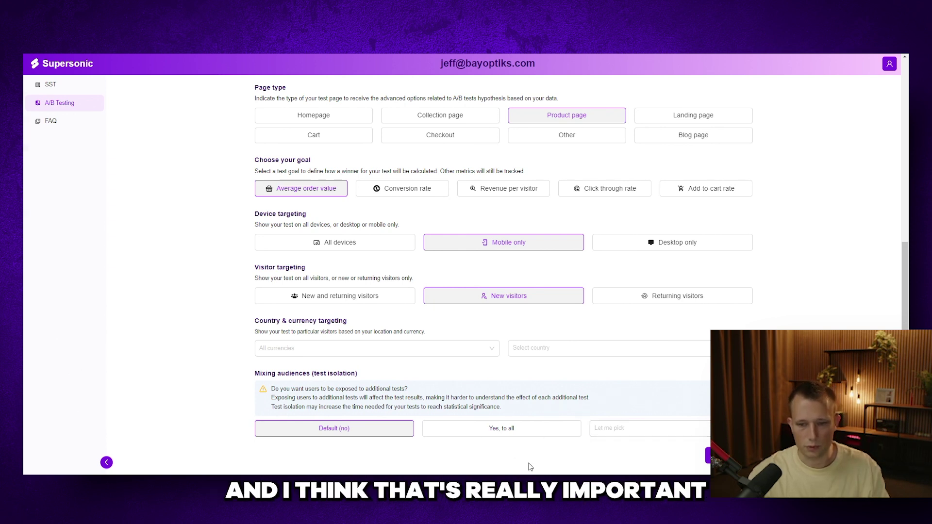
Leave the TEEE test and open the Bayoptiks store's SST dashboard to view its tracking connections and accuracy match
scroll(525, 388, "up", 2)
scroll(490, 354, "up", 4)
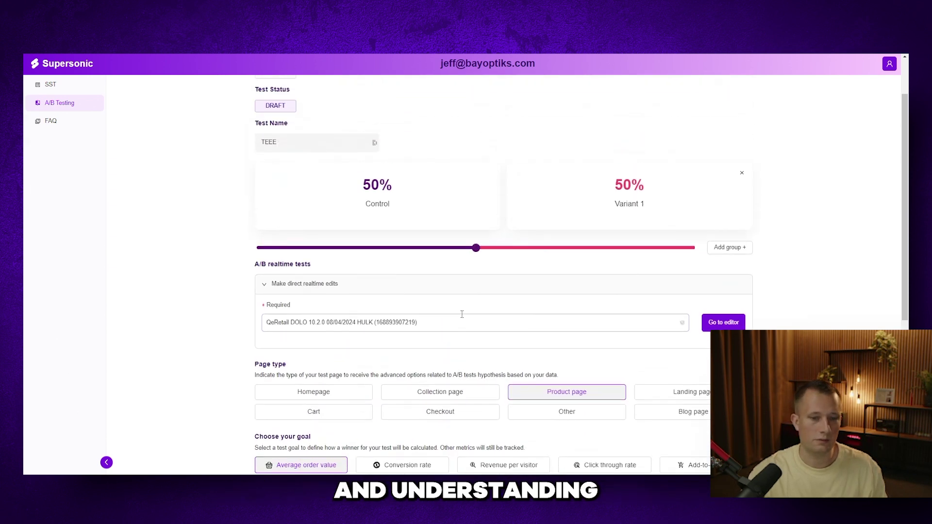
scroll(468, 337, "up", 2)
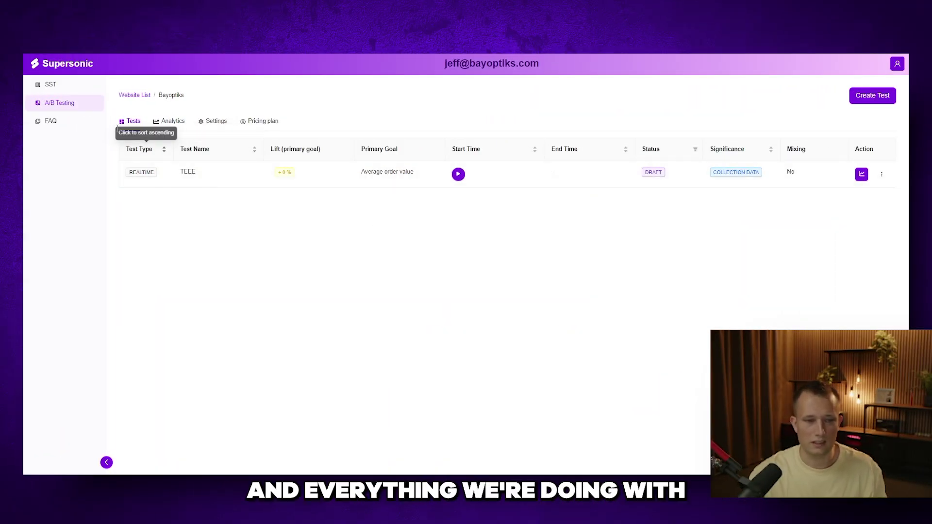
left_click(57, 86)
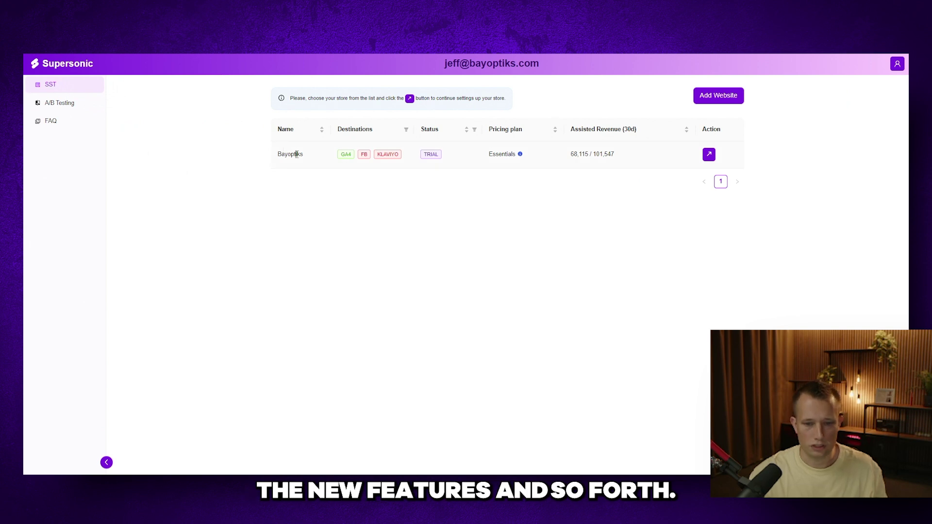
left_click(708, 154)
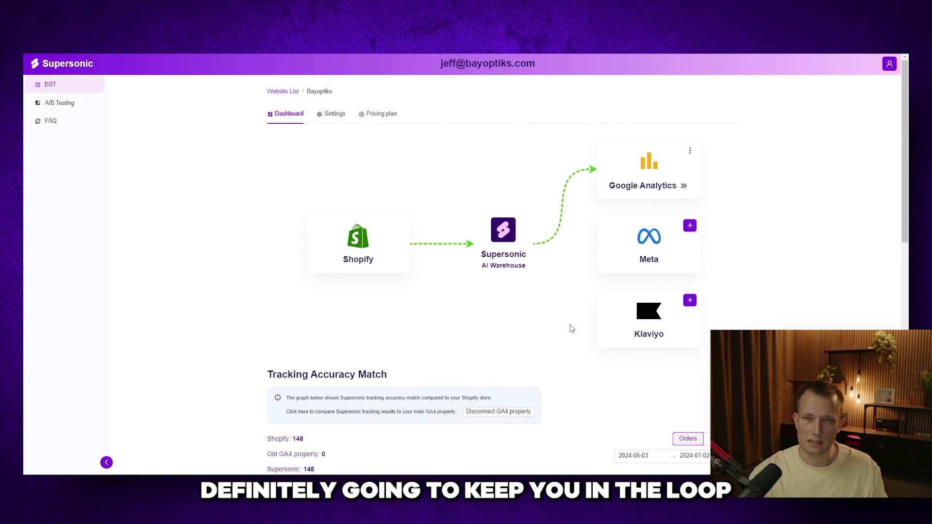
scroll(570, 326, "down", 2)
scroll(571, 320, "up", 2)
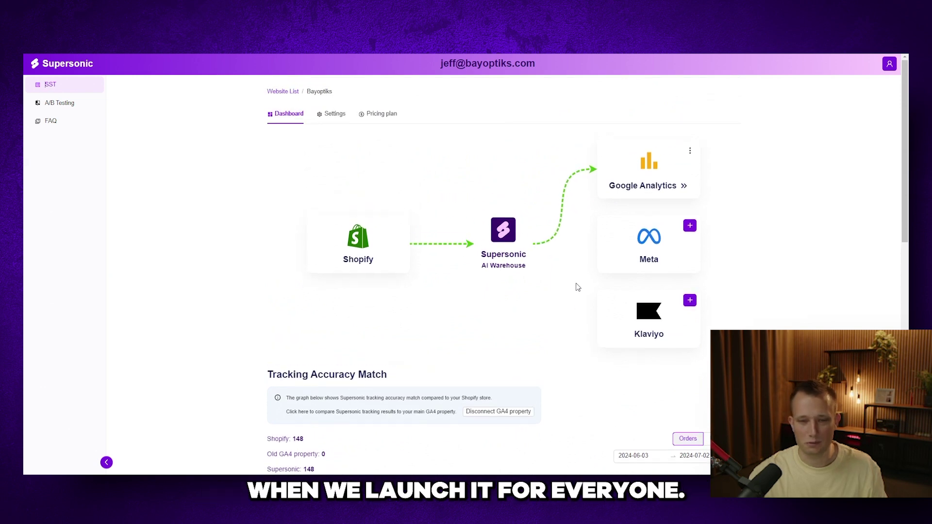